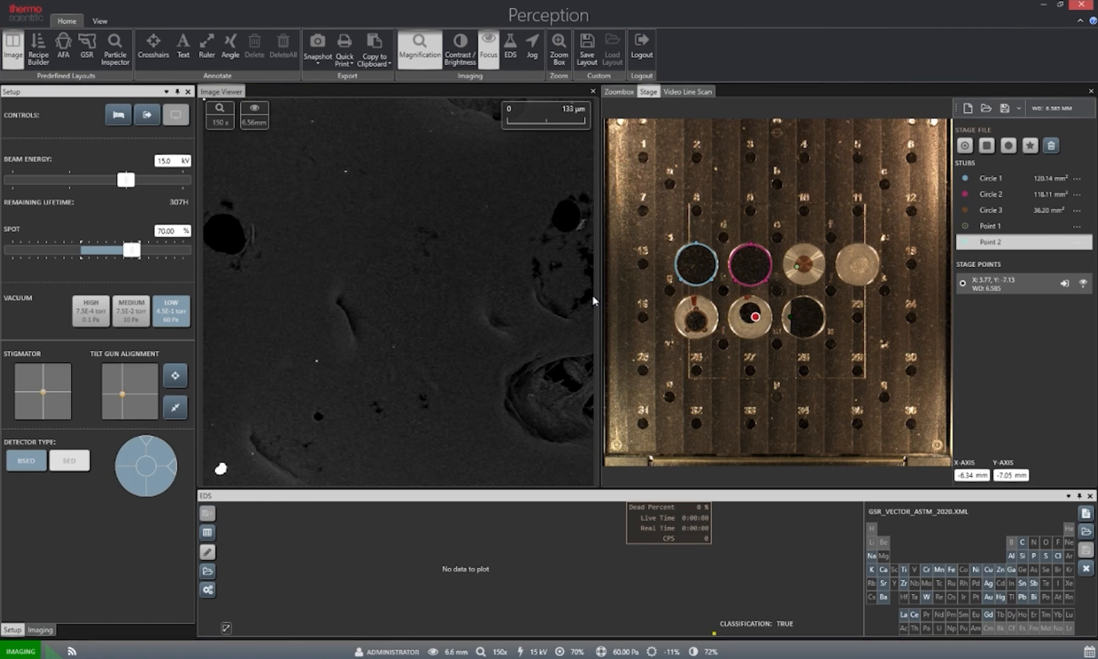
Define a circular stub of about 28 mm² around the dark sample area inside the metal holder above position 27.
scroll(762, 328, up, 4)
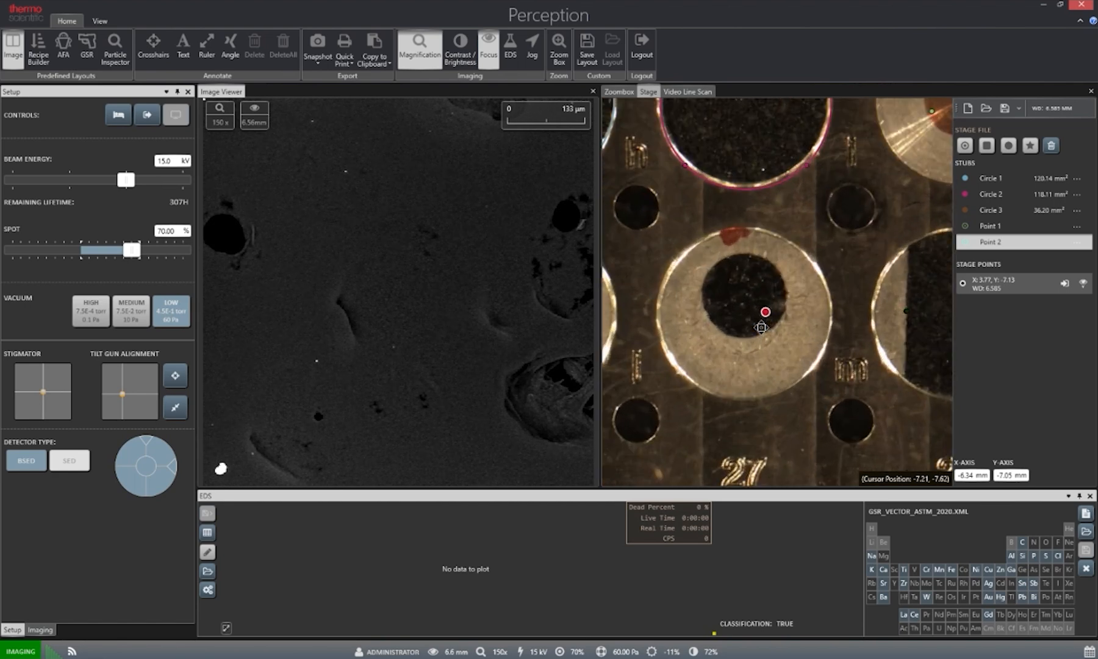
scroll(763, 320, up, 2)
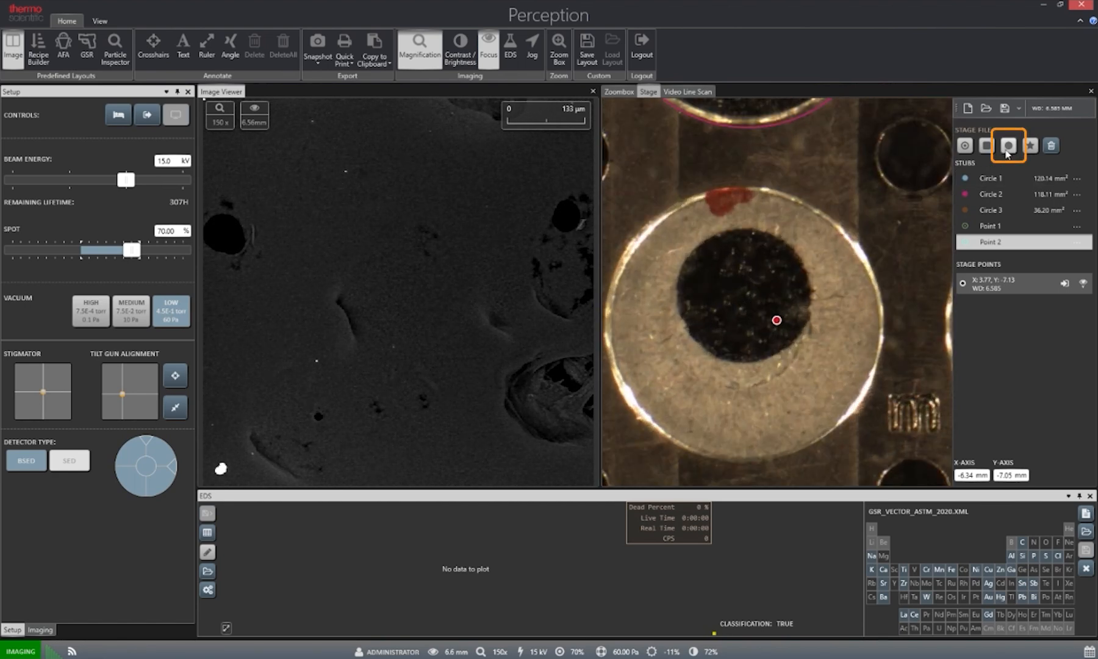
click(1005, 150)
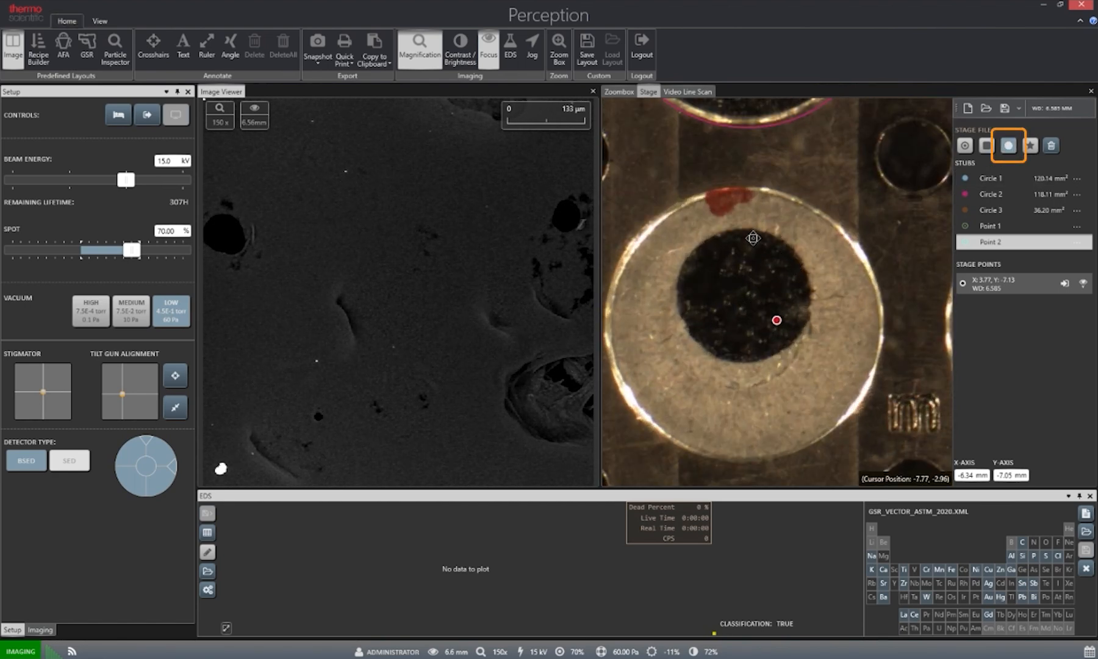
drag(752, 237, 752, 369)
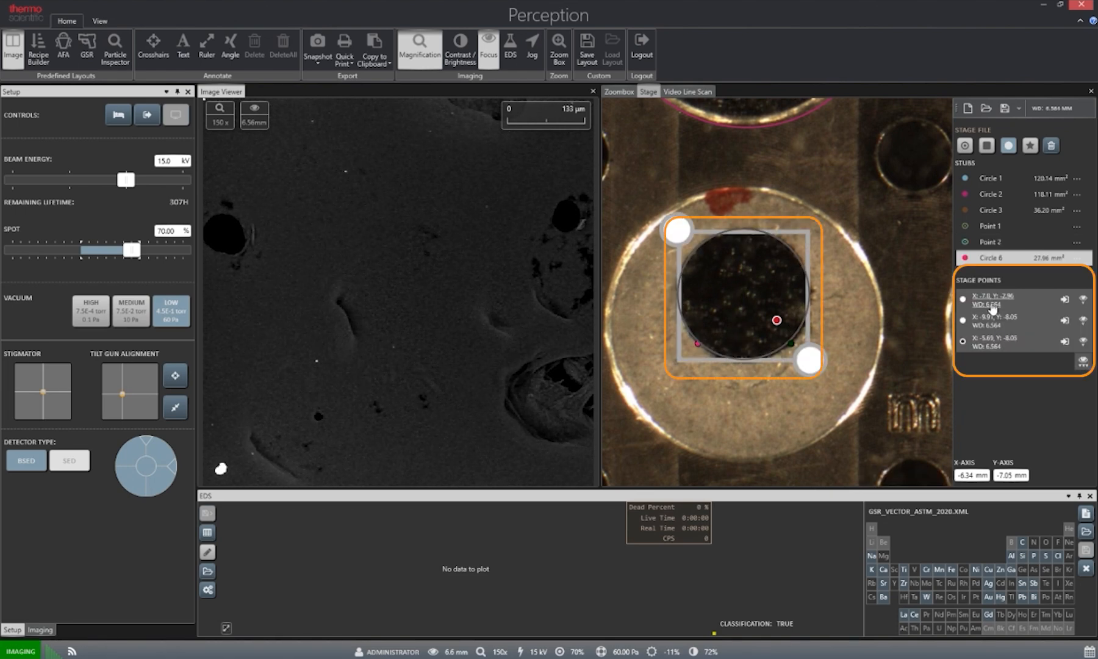
Centre and focus the large bright particle near the new circle's first stage point, updating that point to X -7.55, Y -3.75, WD 6.54.
click(993, 299)
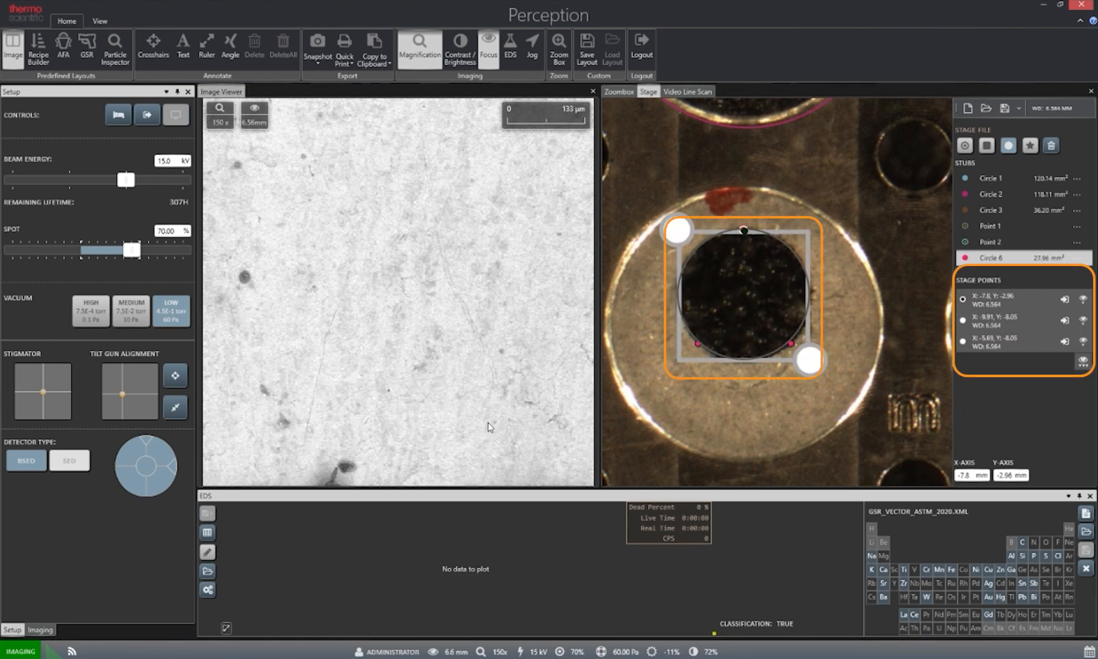
click(477, 426)
click(470, 425)
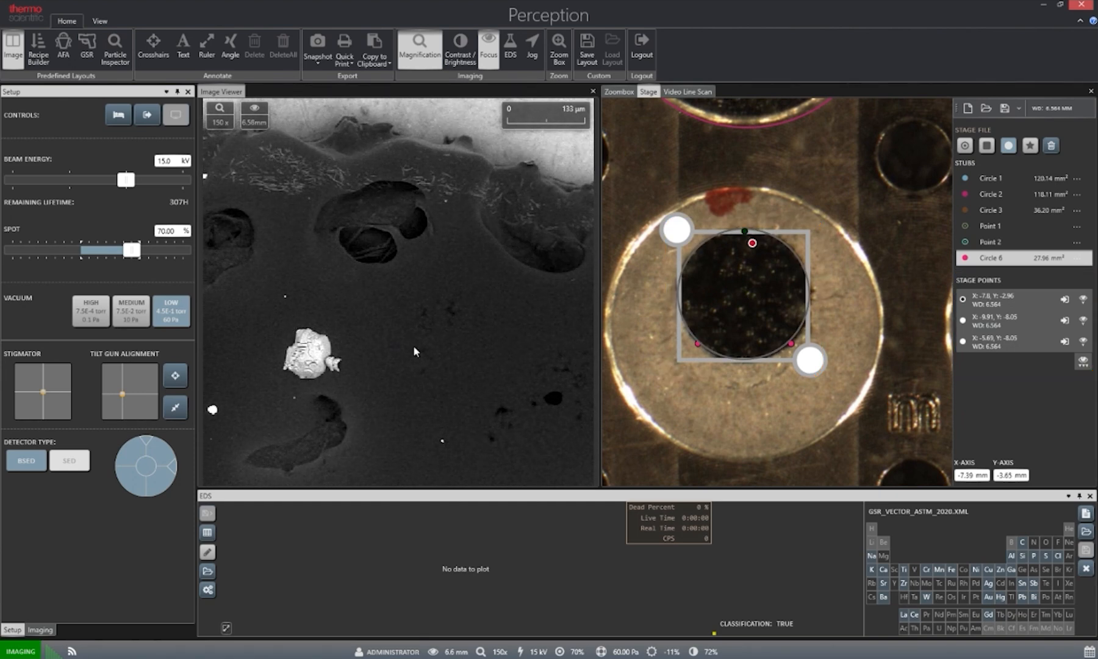
scroll(415, 347, up, 8)
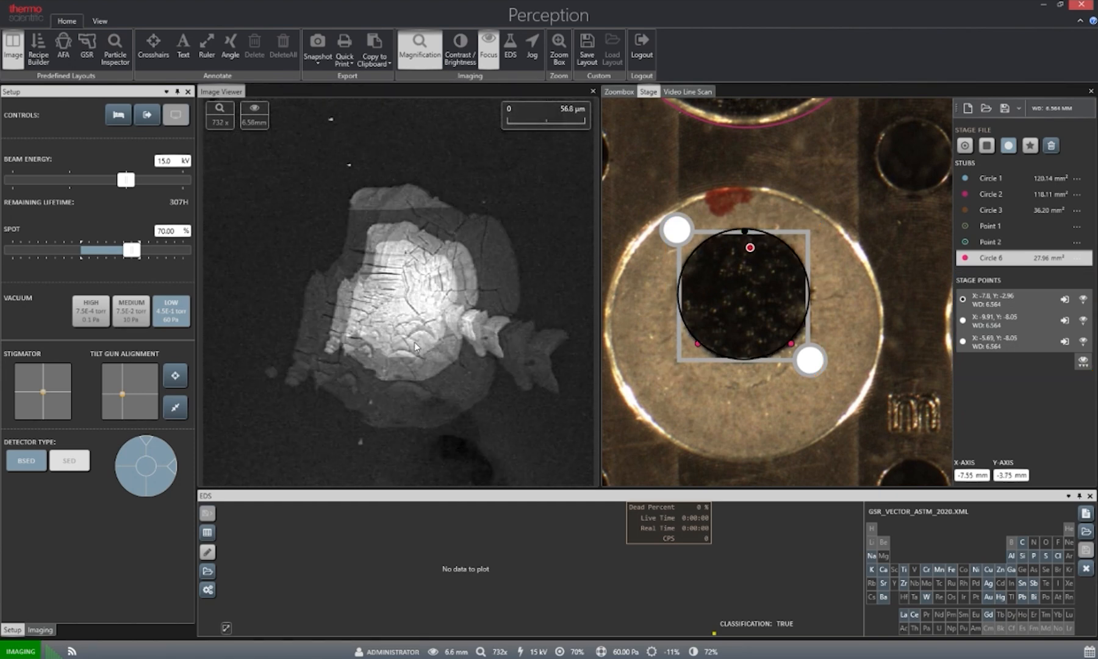
scroll(415, 347, down, 4)
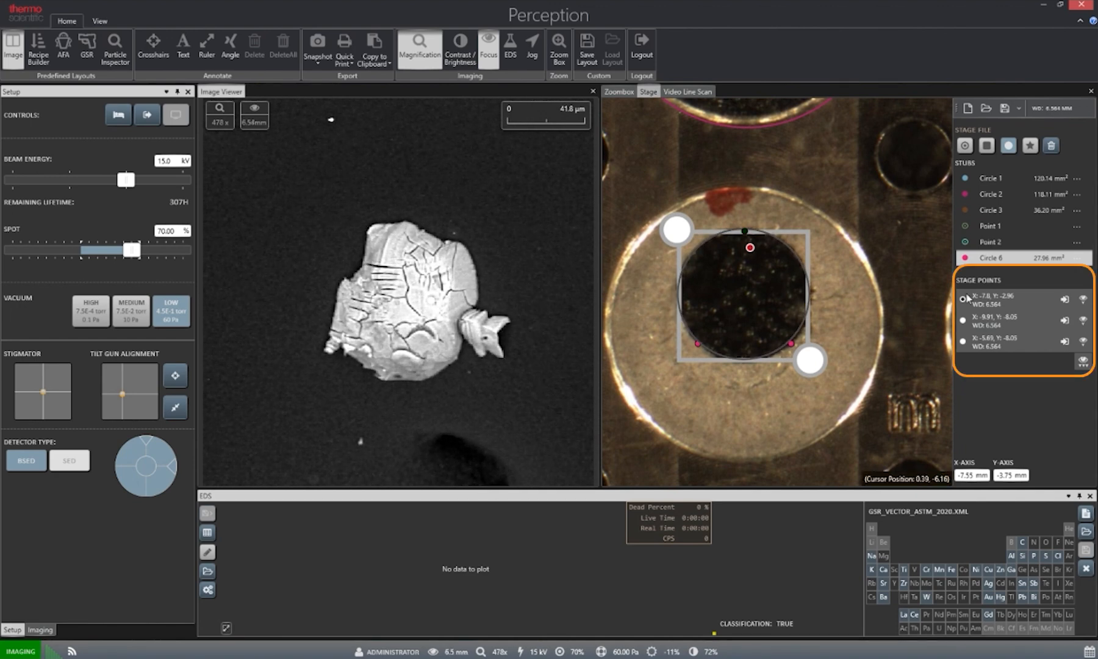
click(1064, 300)
Centre and focus the small bright particle near the circle's second stage point, updating that point to X -9.9, Y -8, WD 6.54.
click(1064, 320)
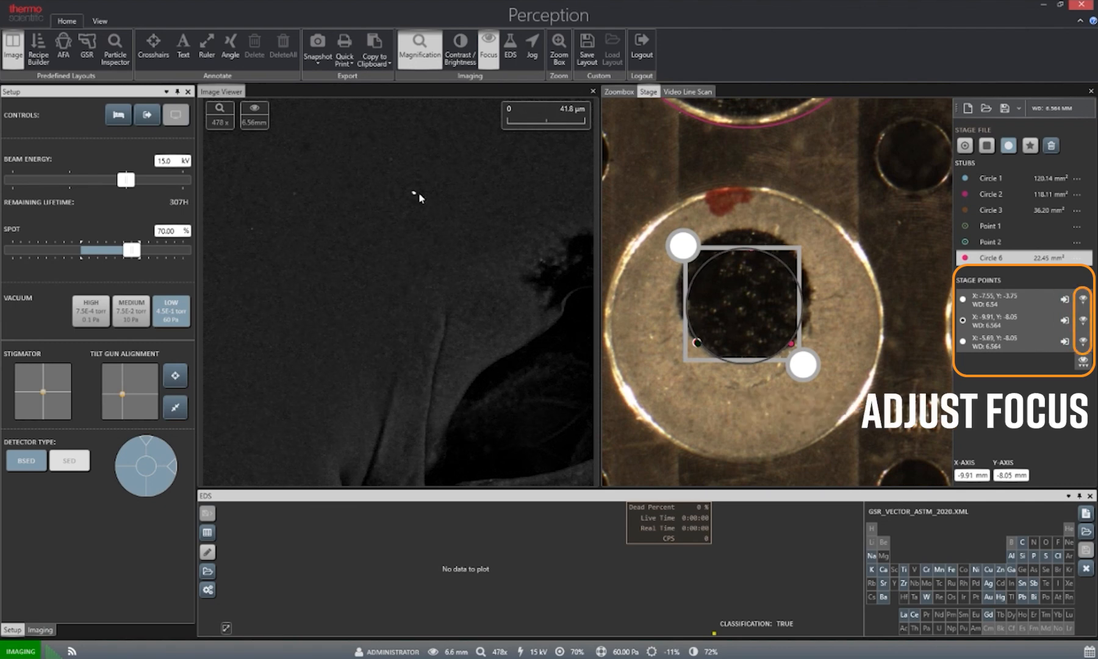
double_click(414, 196)
scroll(419, 285, up, 8)
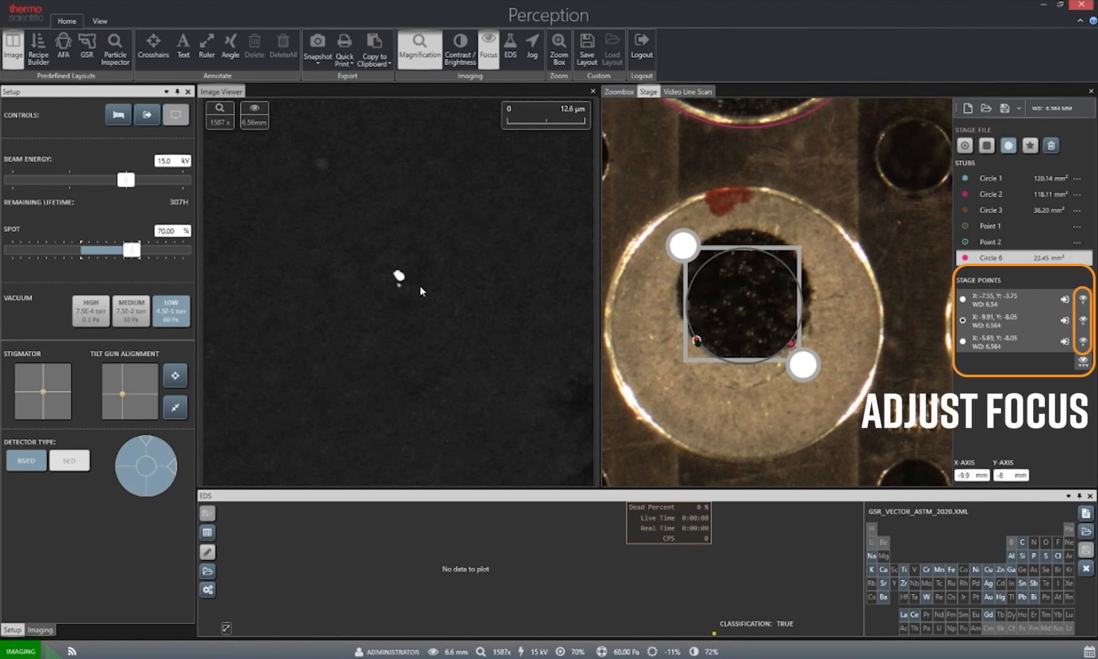
drag(438, 285, 416, 282)
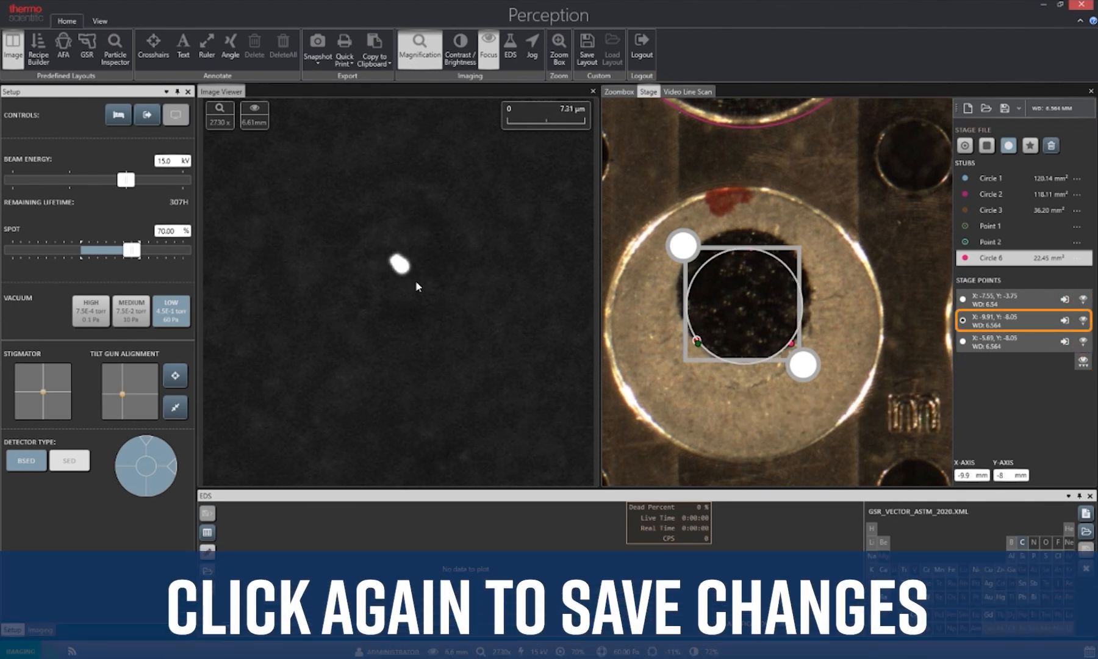
click(1082, 320)
Centre and focus a bright particle near the circle's third stage point at X -5.71, Y -8.08, and update that point.
click(1029, 343)
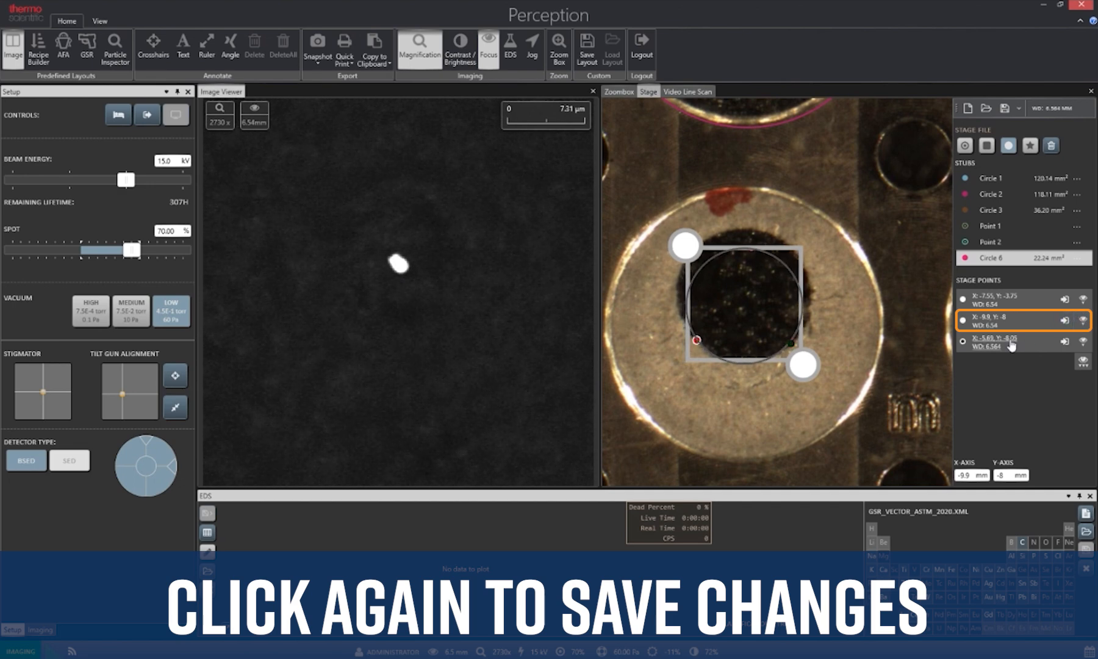
scroll(408, 292, down, 10)
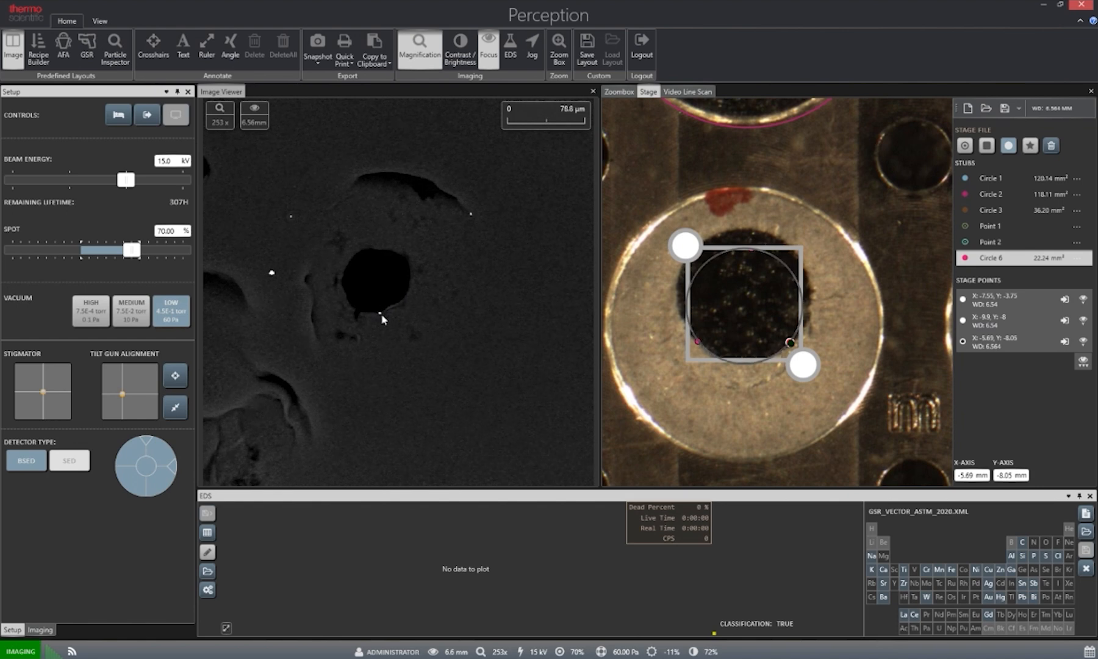
scroll(397, 306, up, 11)
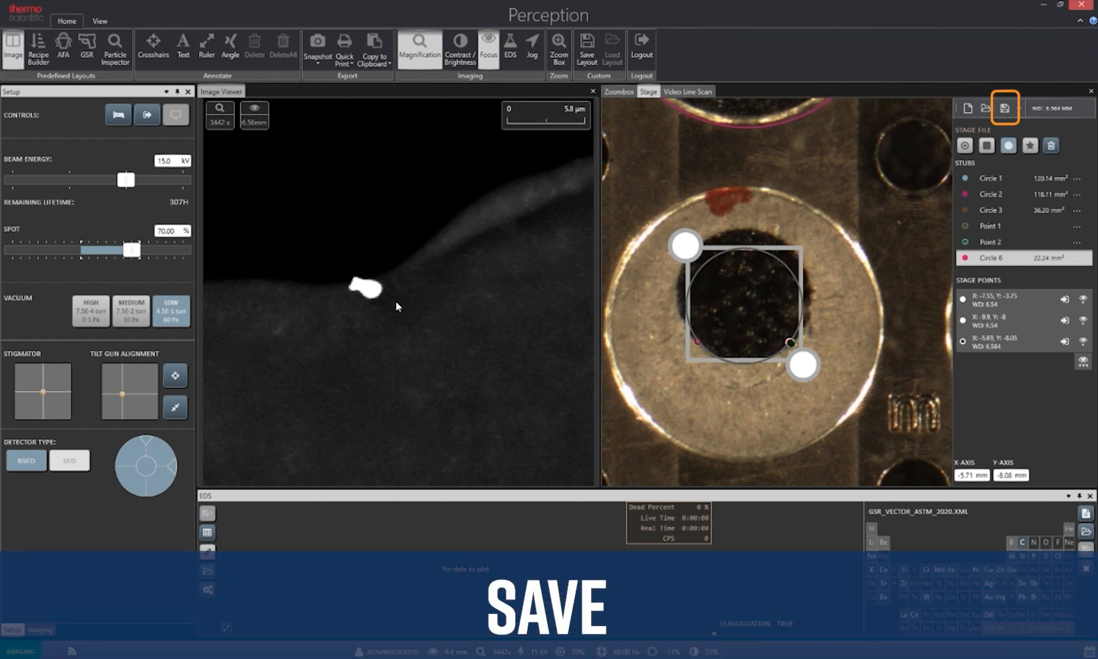
click(1065, 341)
click(1086, 340)
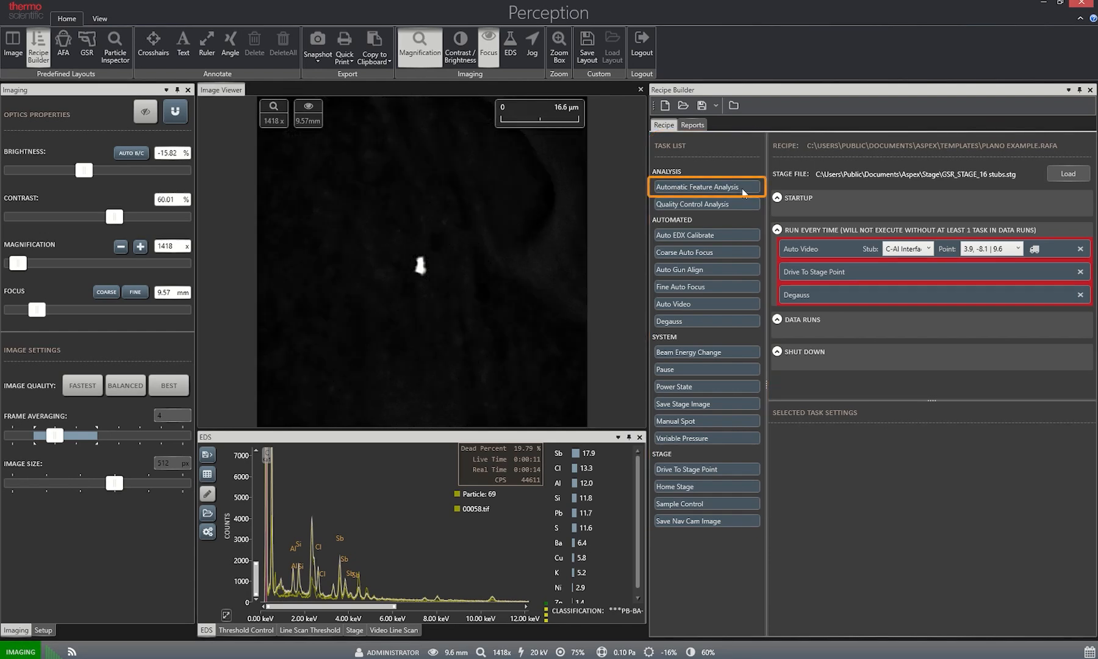
Add an Automatic Feature Analysis task to the recipe's data runs and assign it to GSR Stub 9.
drag(722, 187, 871, 336)
click(925, 343)
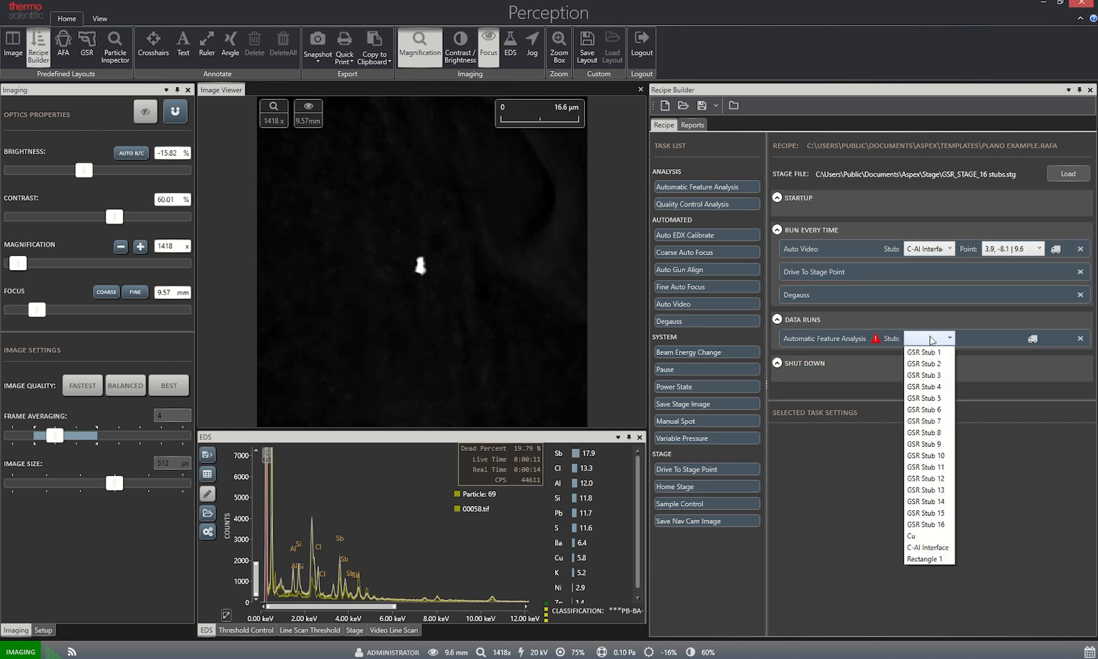
click(934, 447)
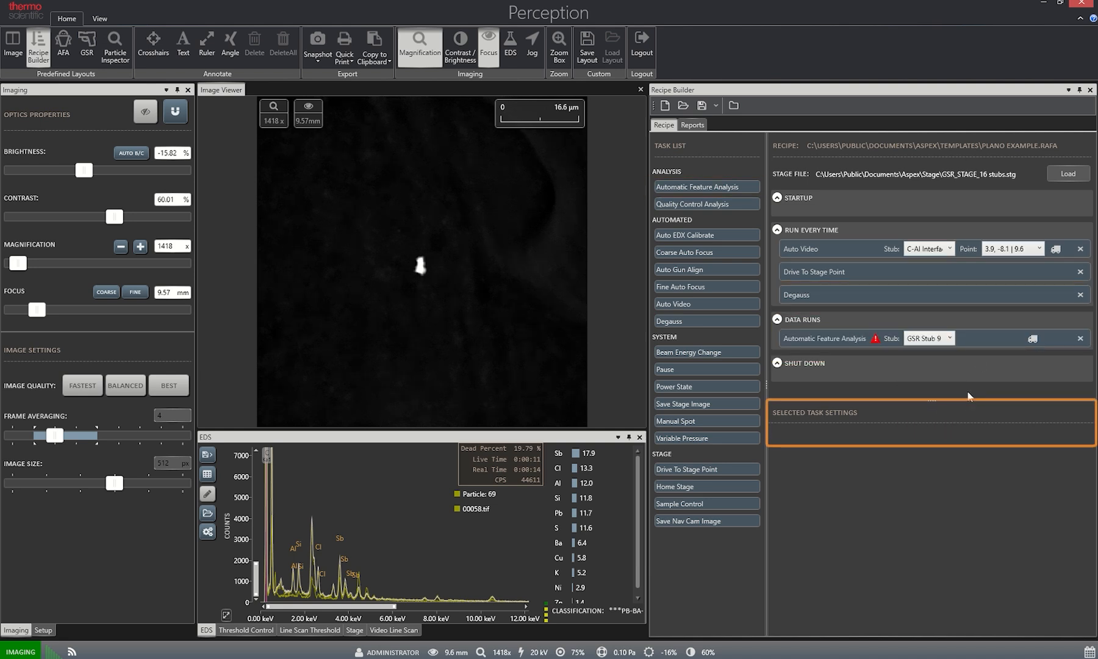
Load GSR_MORPHOLOGY_ASTM_2020.zrr as the morphology file of the Automatic Feature Analysis task.
click(988, 339)
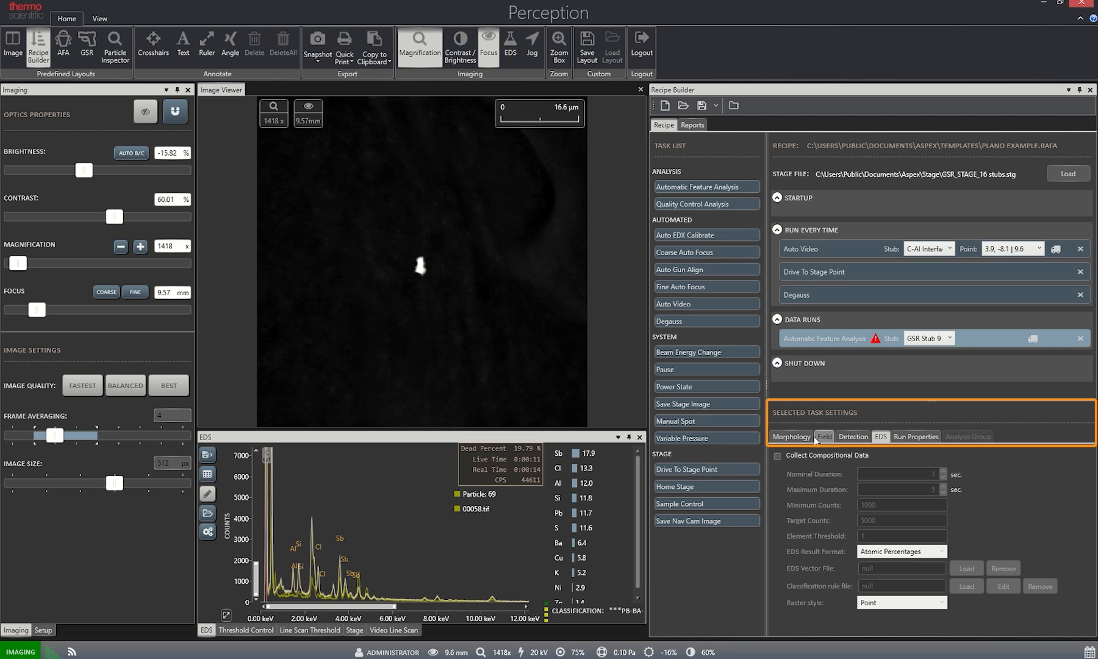
click(791, 436)
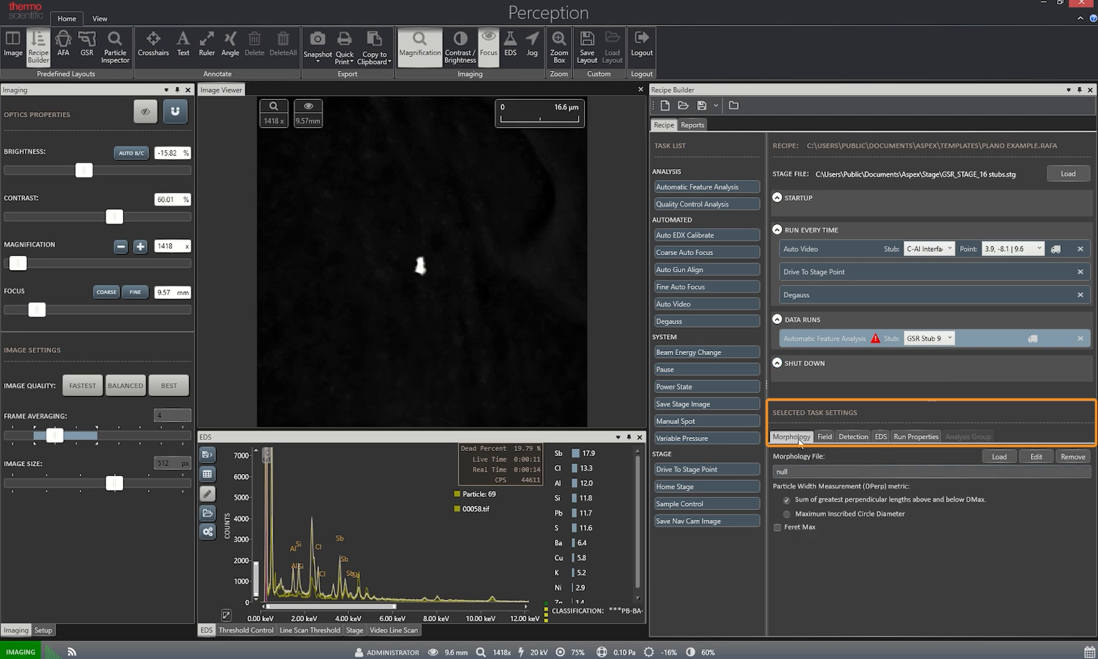
click(990, 456)
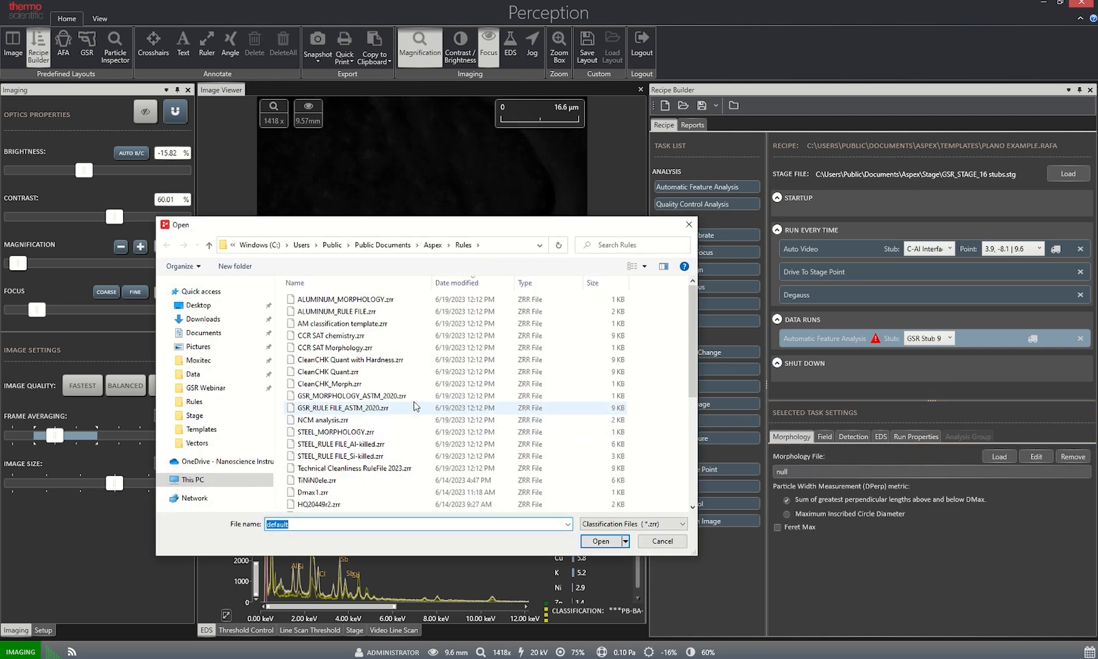
double_click(402, 395)
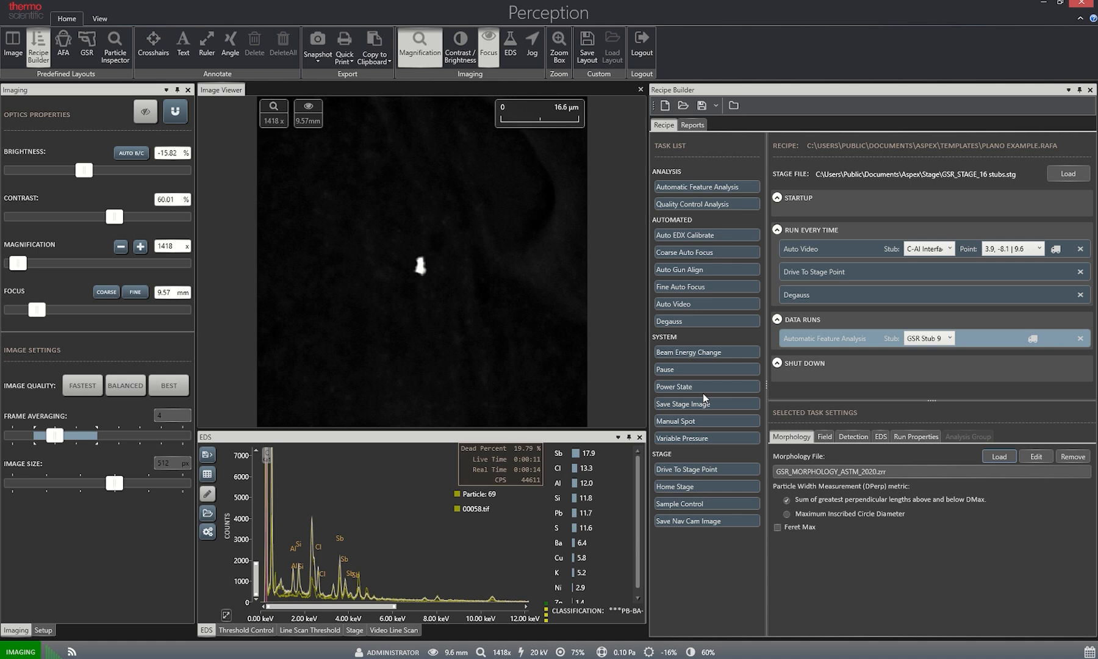
Define the task's field by magnification and set it to 250x.
click(824, 436)
click(809, 495)
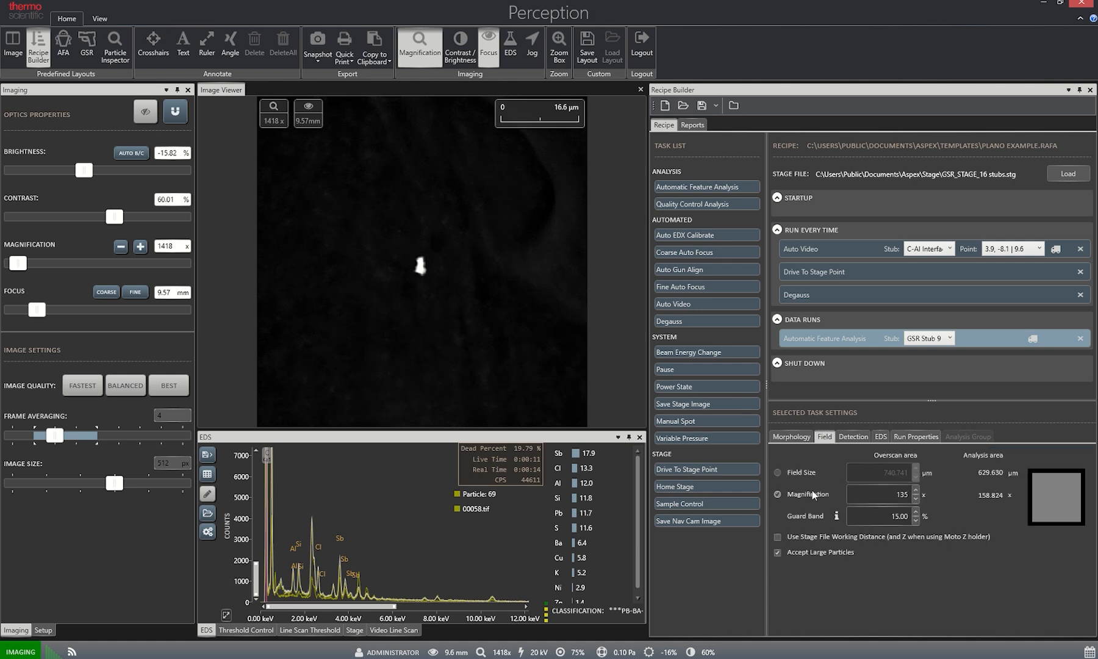
double_click(907, 496)
text(250)
Raise the task's lower measure threshold to 87 and check the detection levels on the line scan threshold.
click(853, 436)
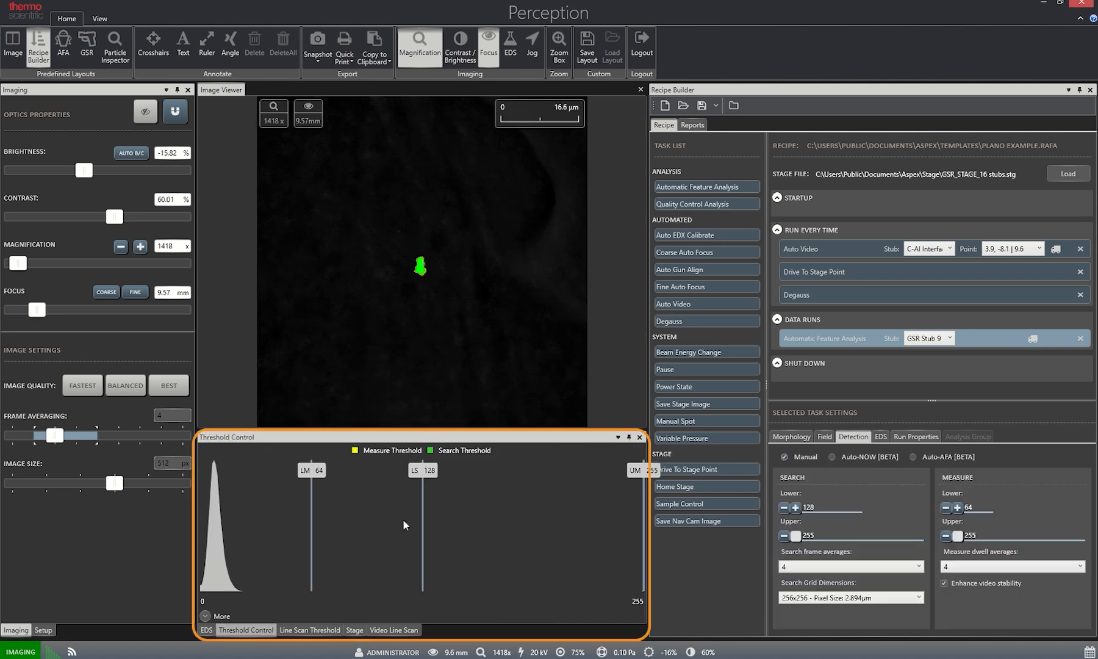
drag(312, 539, 350, 540)
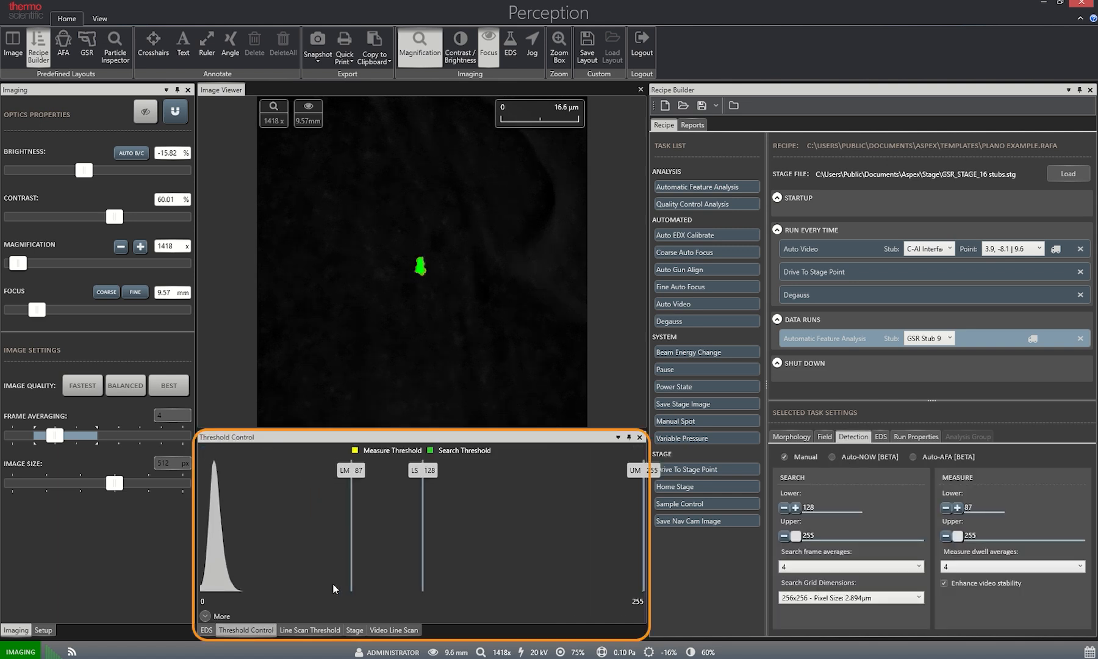
click(325, 622)
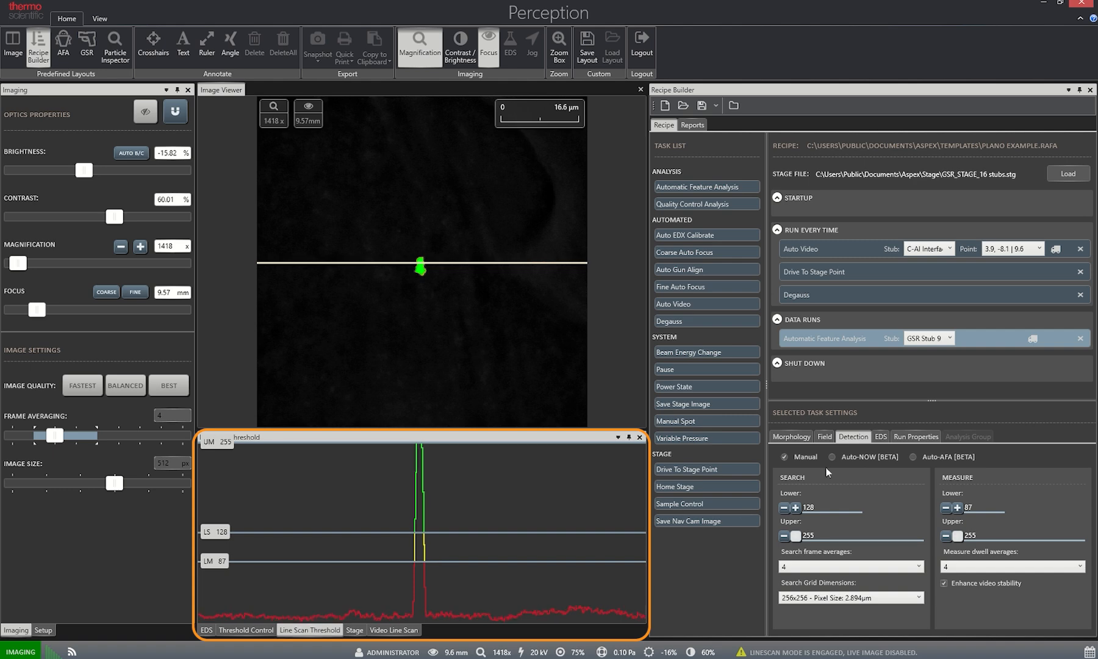
Enable compositional data collection, using vector file GSR_VECTOR_ASTM_2020.xml and classification rule file GSR_RULE FILE_ASTM_2020.zrr.
click(882, 436)
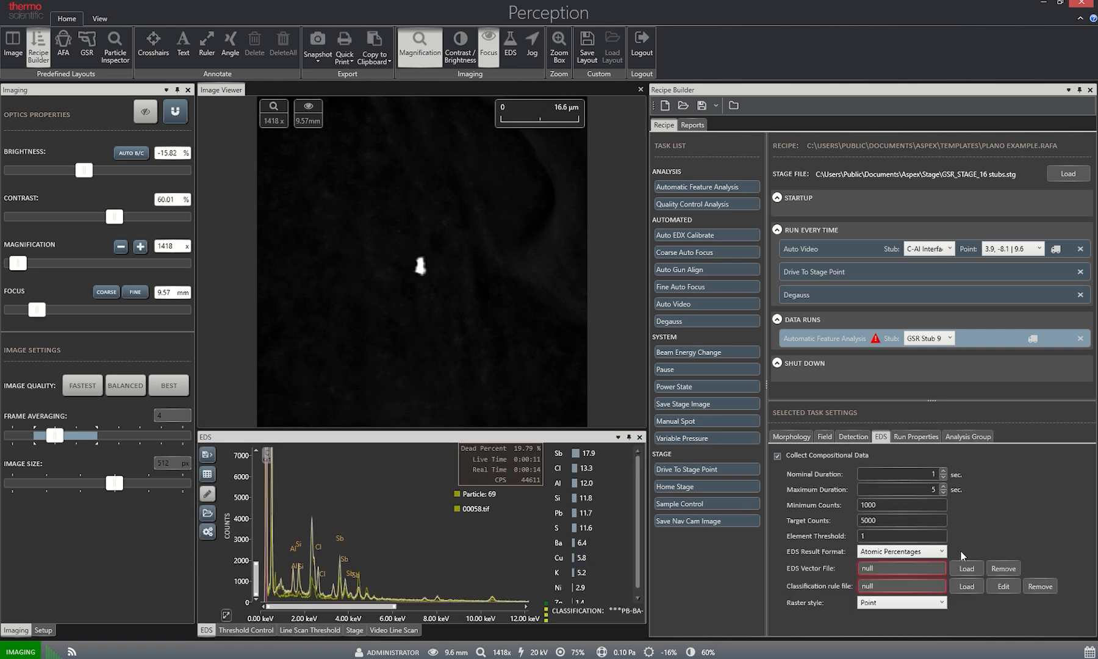
click(966, 568)
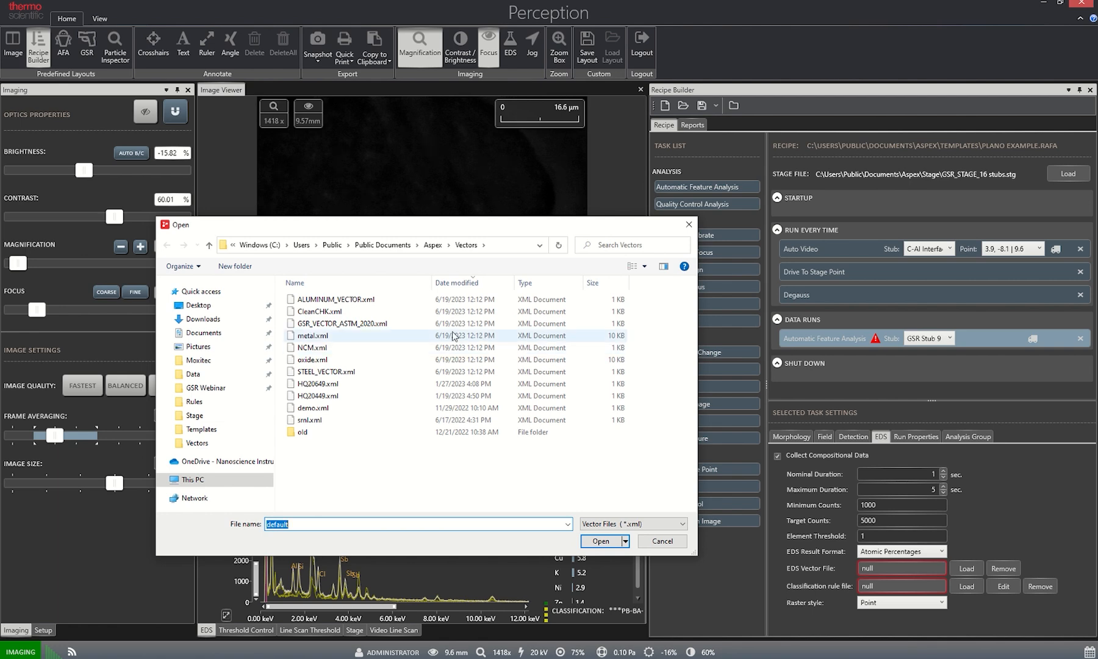
double_click(440, 324)
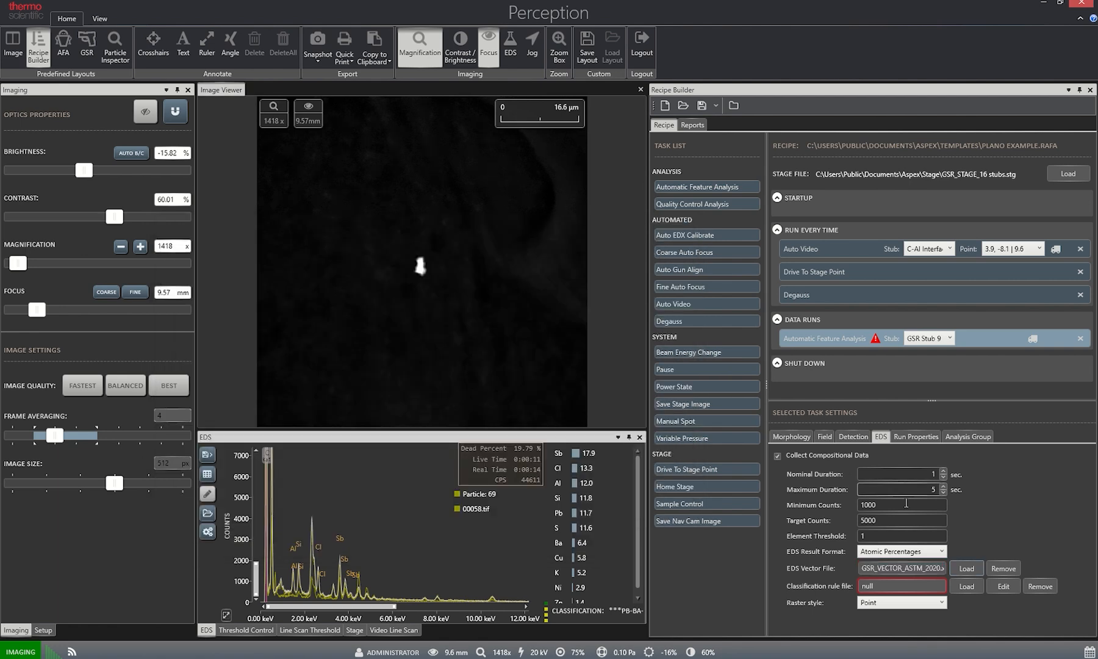
click(965, 587)
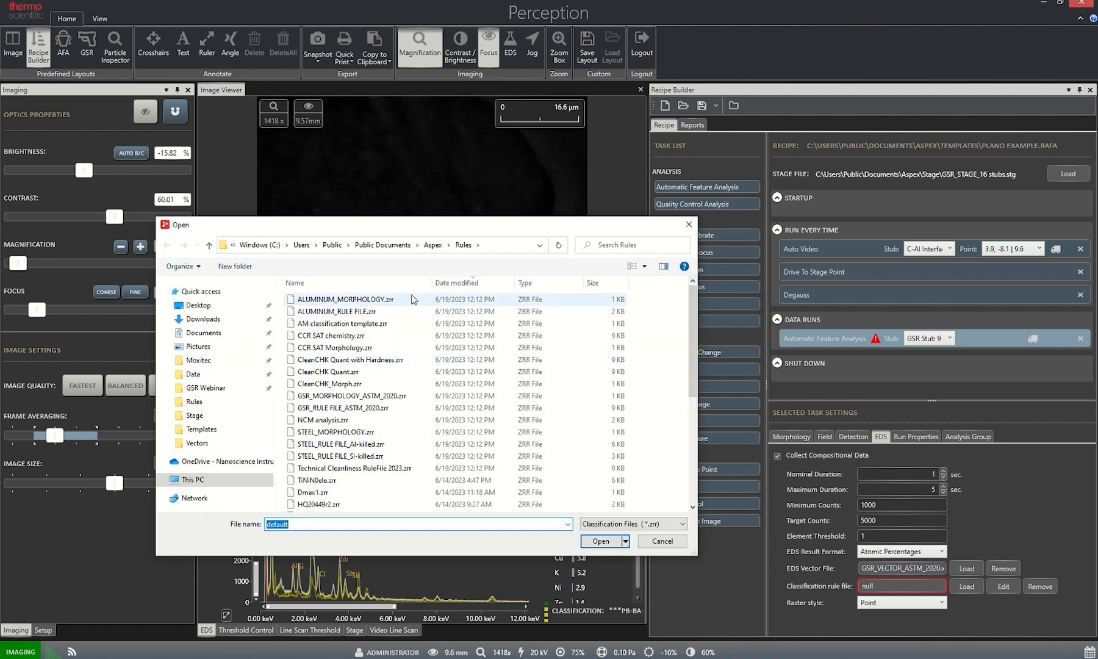
double_click(401, 407)
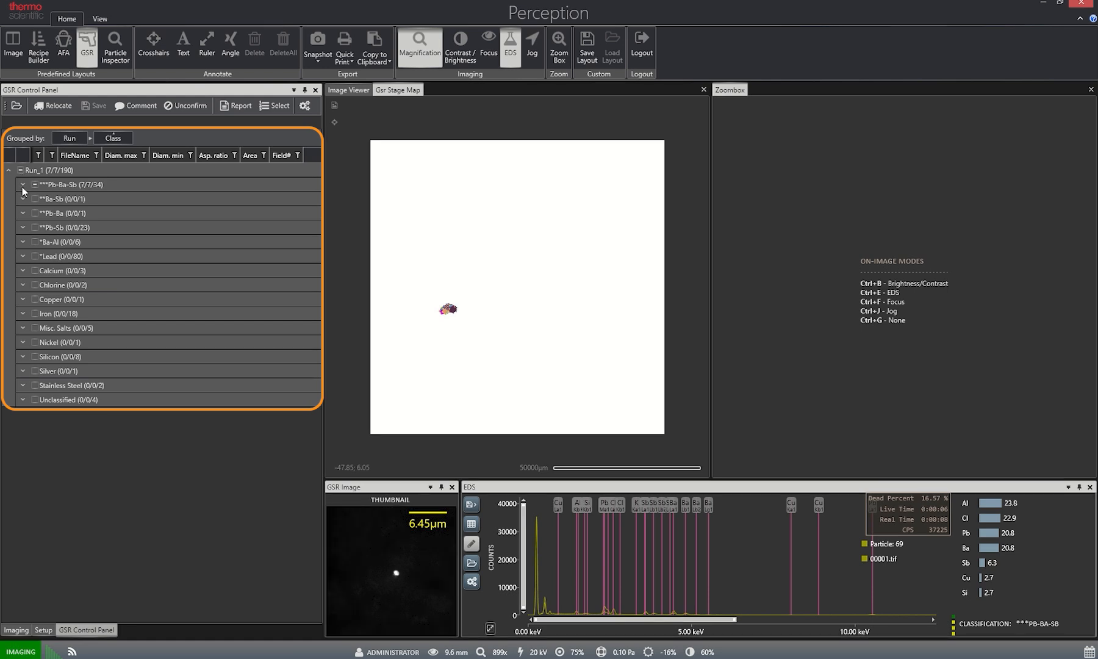
Relocate particle 00058.tif from the ***Pb-Ba-Sb class of Run_1 and show it in the live image.
click(22, 185)
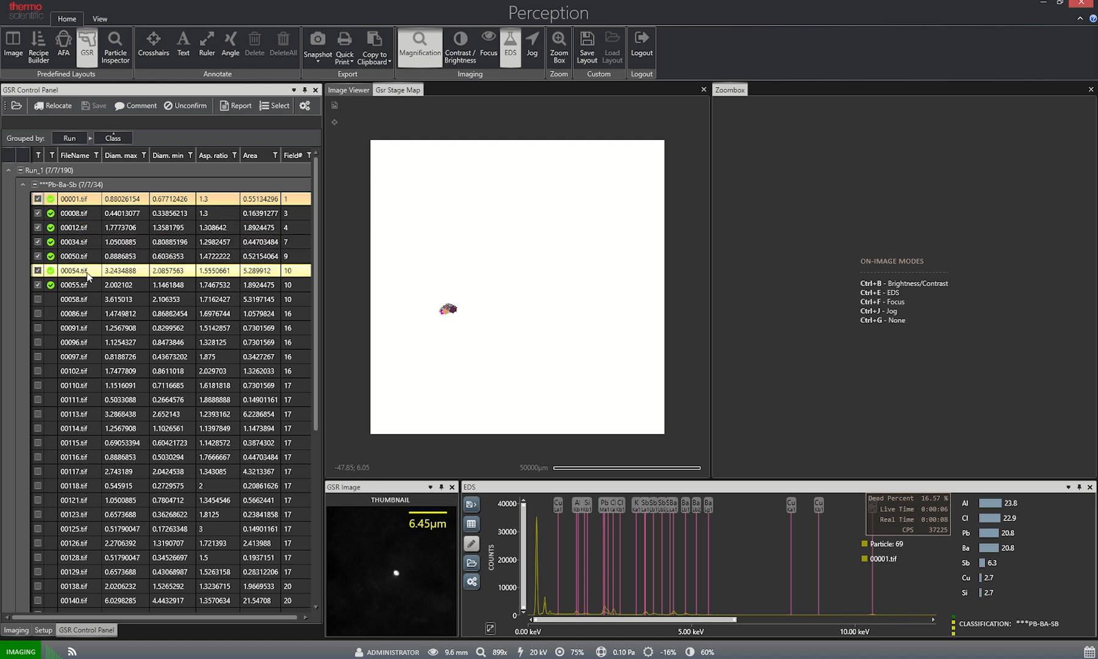
click(90, 300)
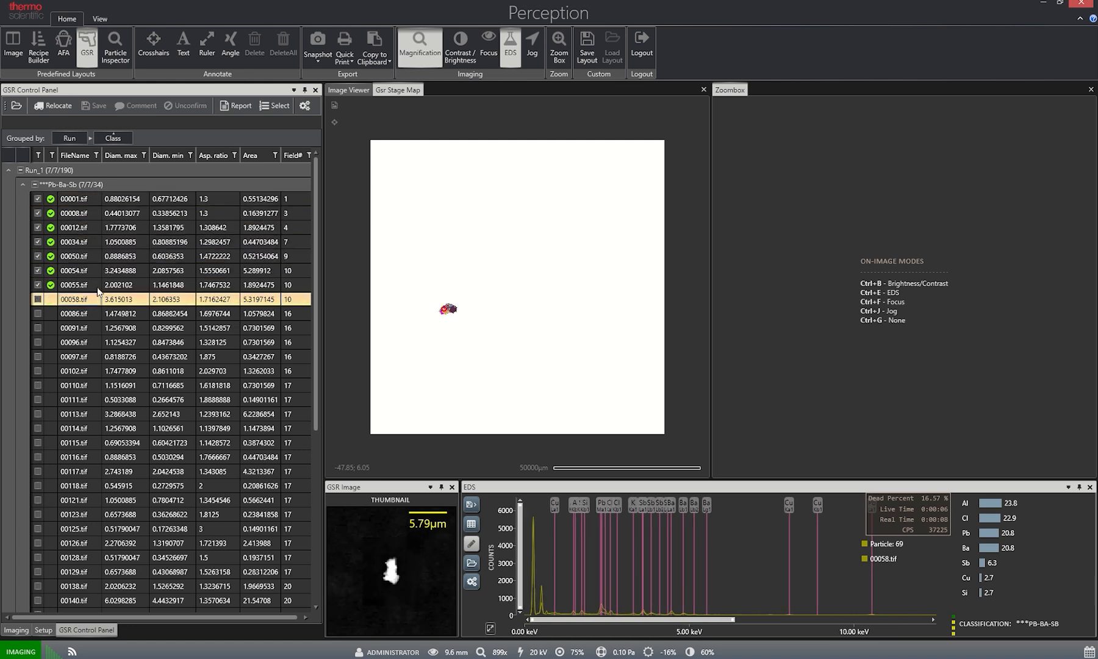
click(54, 105)
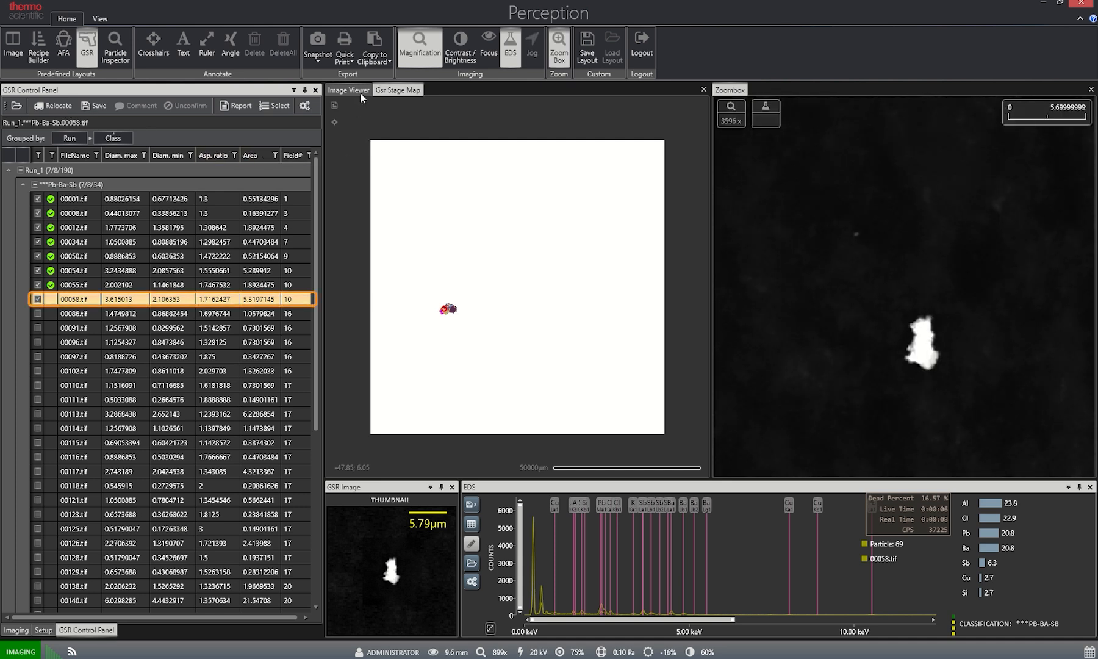
click(360, 89)
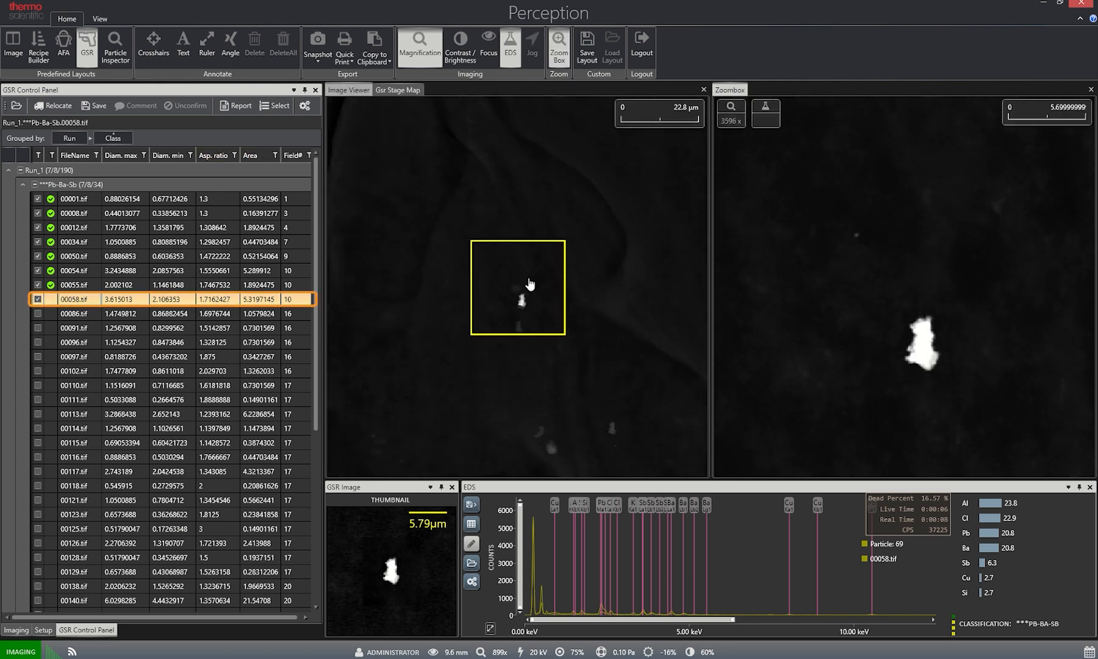
Center the zoom box on particle 00058.tif at 4426x magnification and fine-tune the focus.
drag(530, 285, 533, 295)
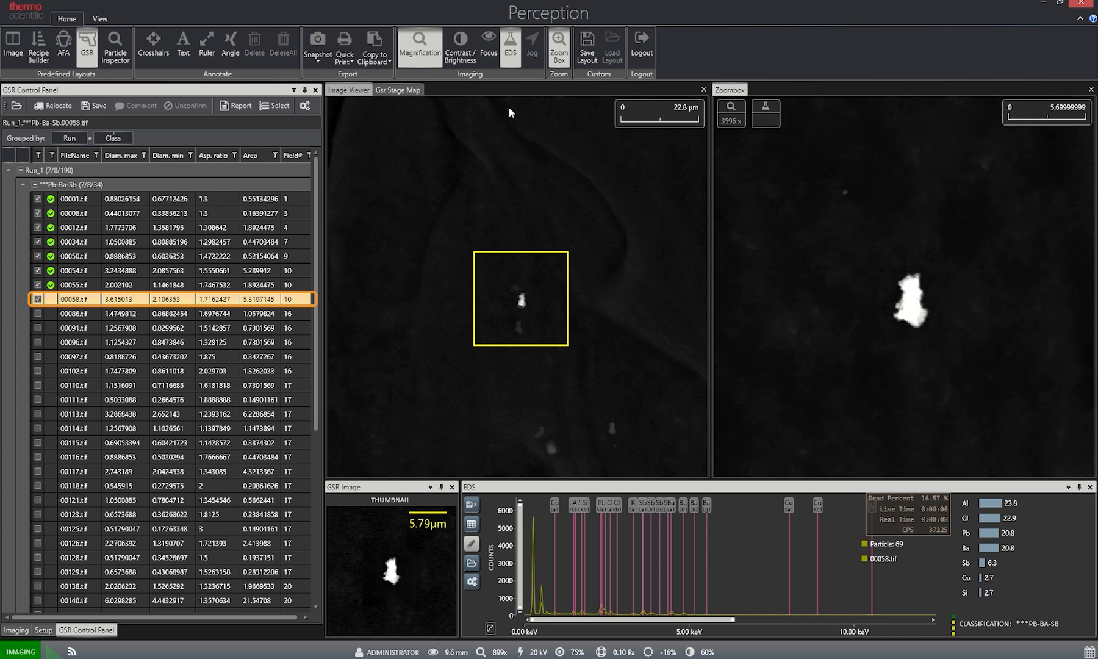
click(491, 59)
scroll(897, 314, up, 2)
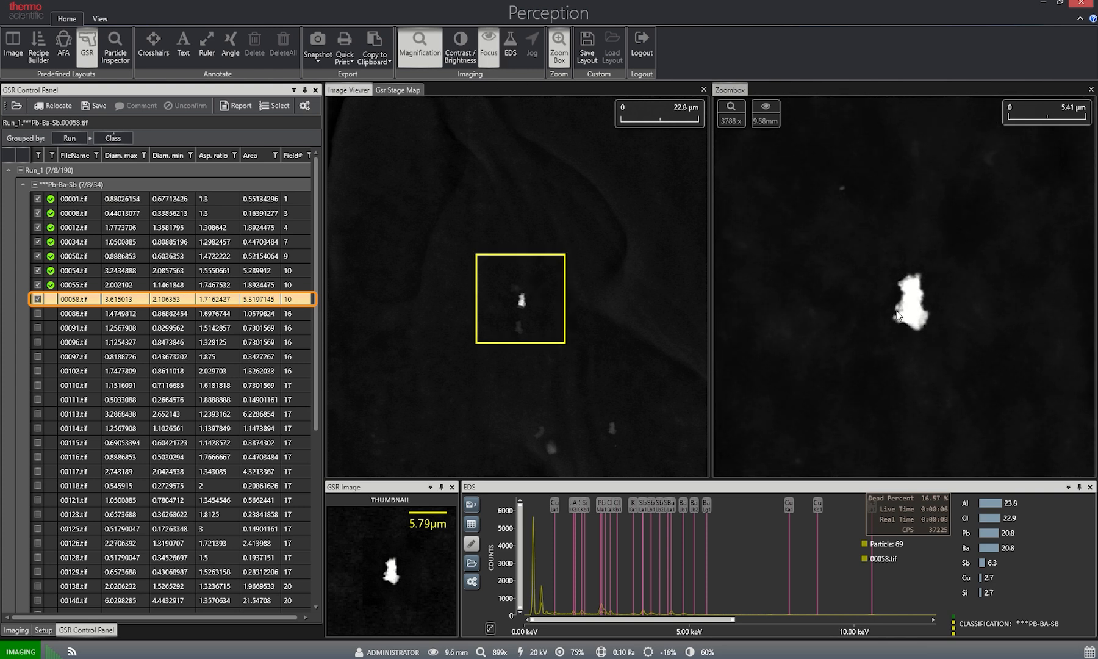
scroll(882, 314, up, 1)
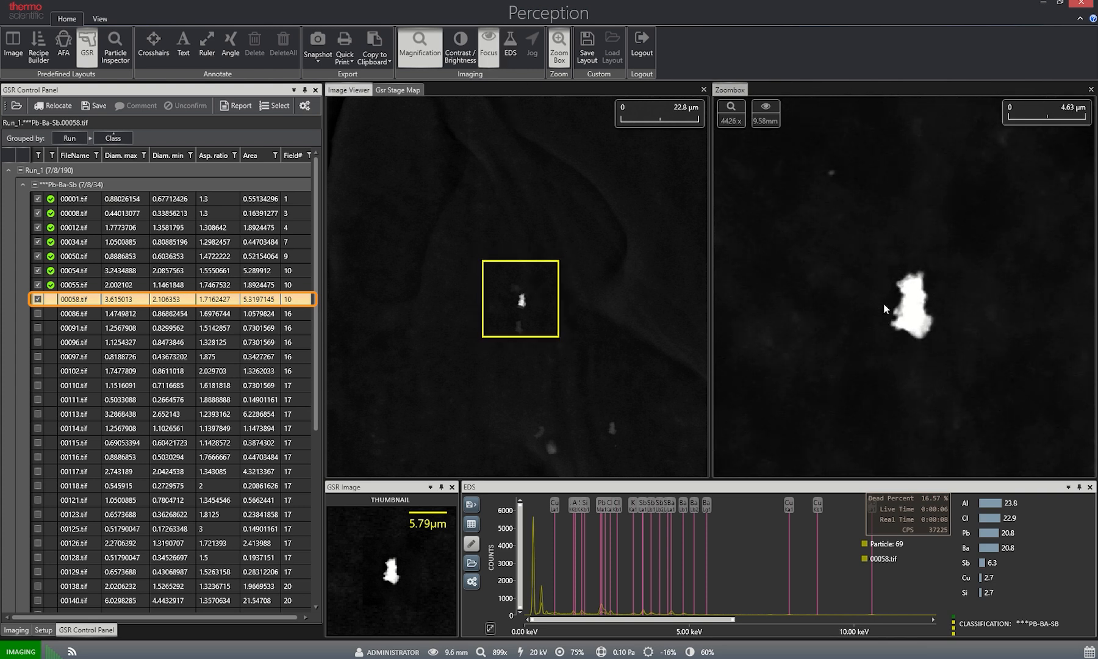
mouse_move(884, 305)
mouse_down()
mouse_move(863, 304)
mouse_move(876, 304)
mouse_up()
Acquire a new EDS spectrum from a small rectangular area inside the magnified particle.
click(510, 45)
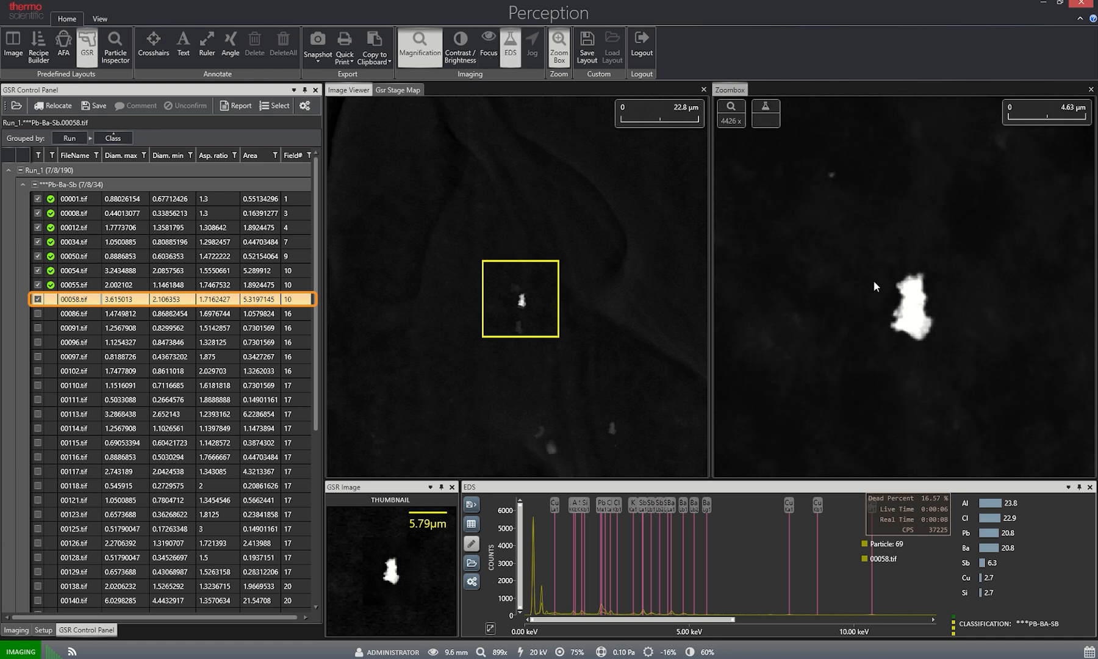
drag(906, 292, 918, 318)
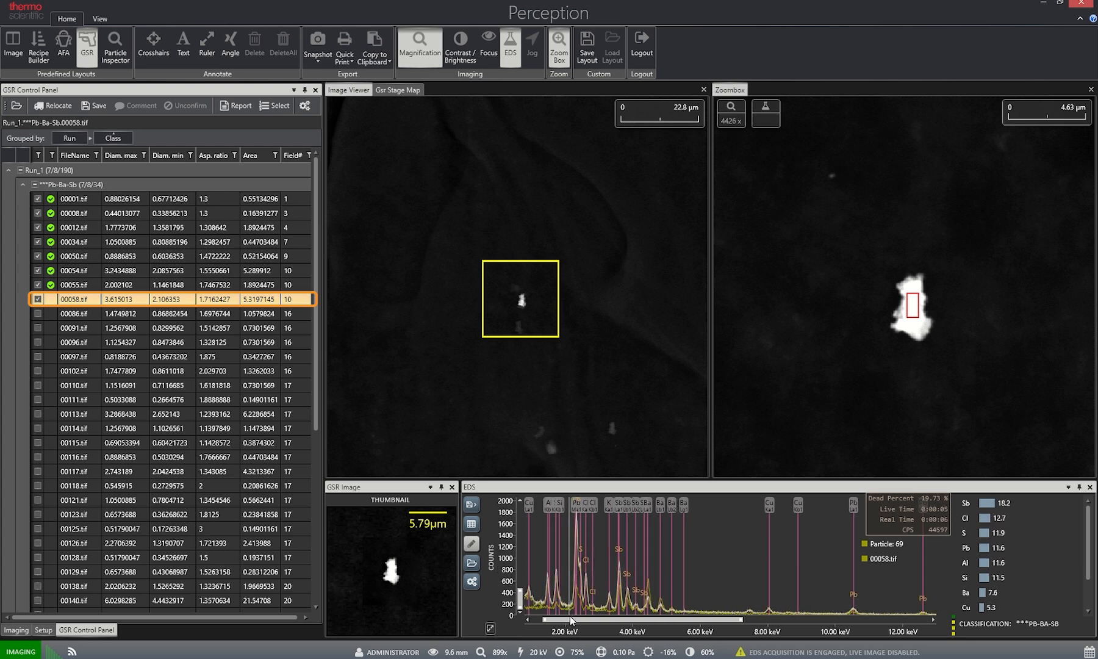
drag(571, 619, 549, 615)
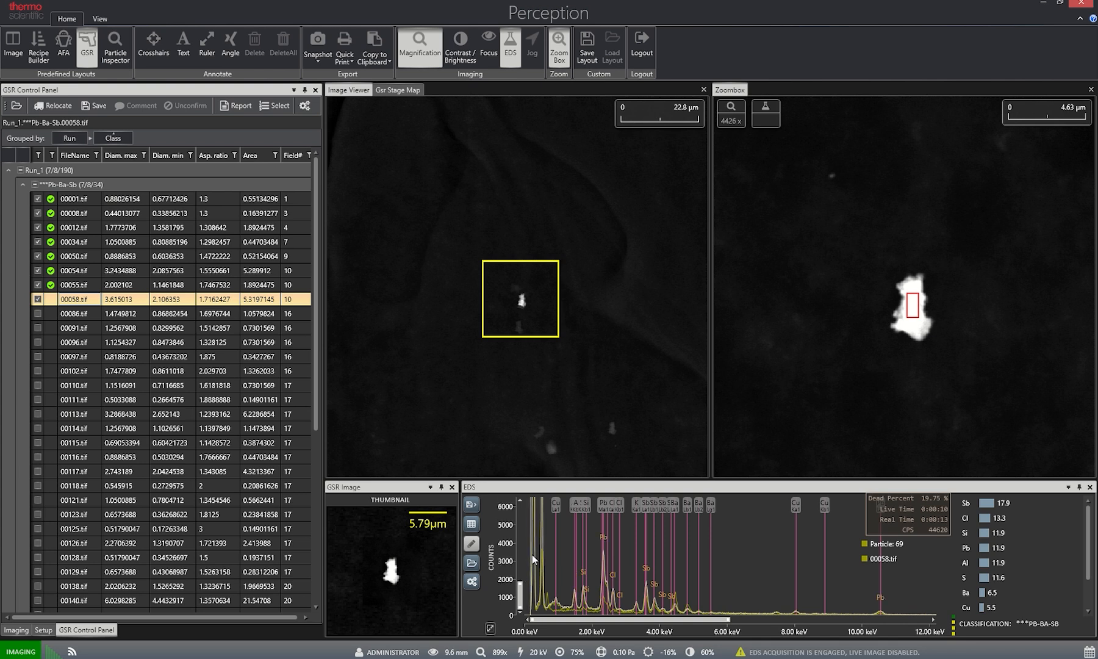
Save the new image and spectrum for particle 00058.tif to confirm it, and generate the gunshot residue report.
click(99, 108)
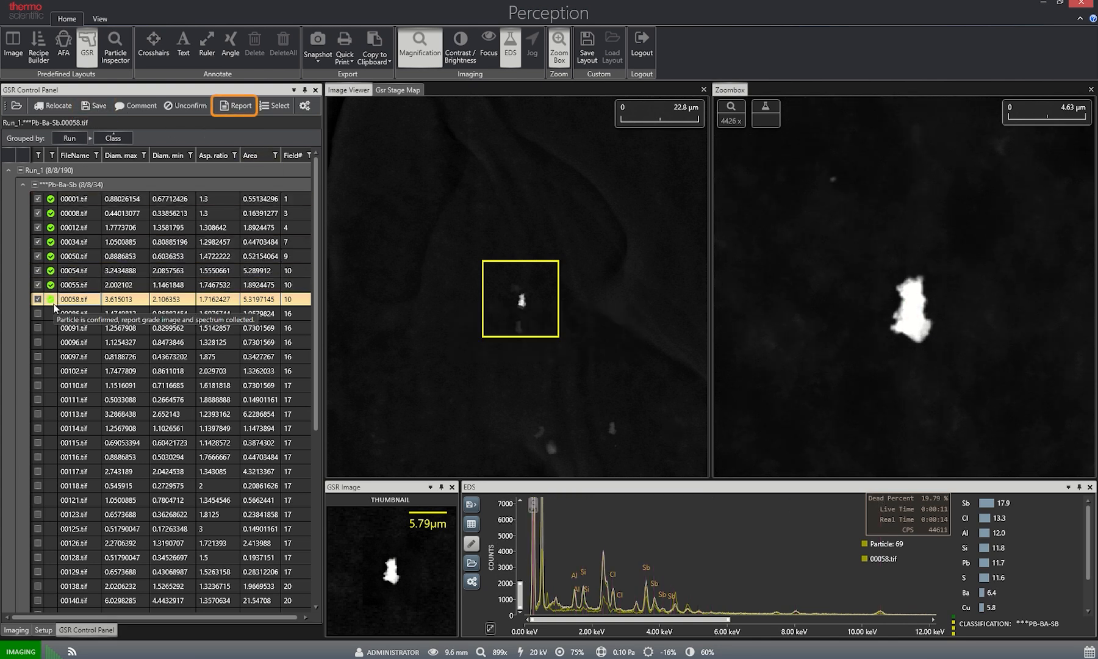
click(238, 106)
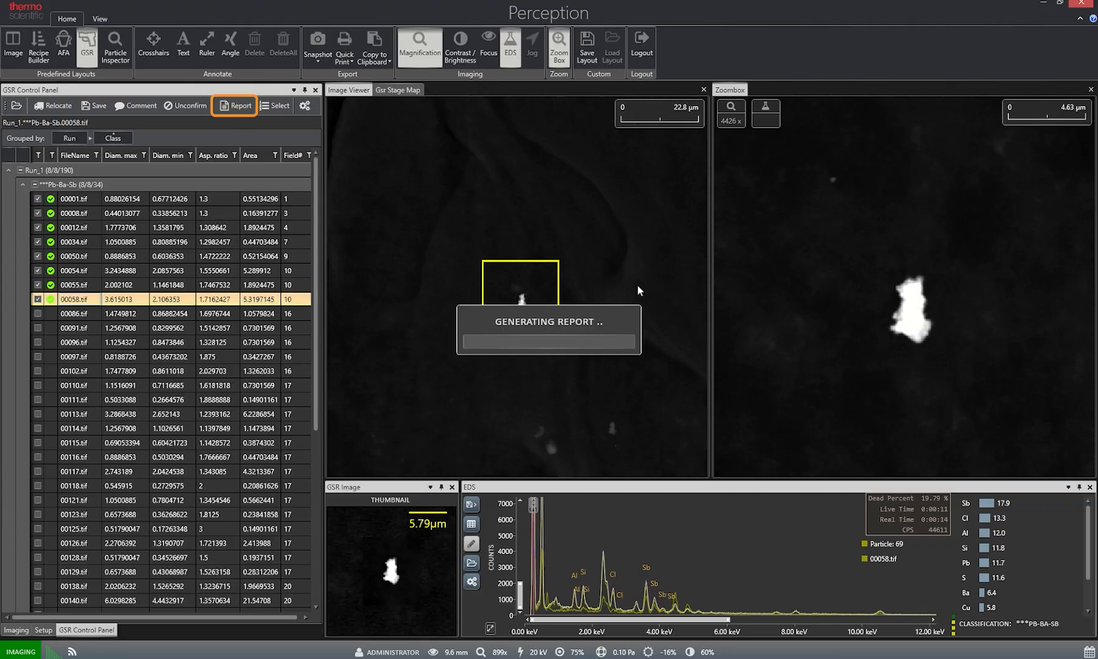